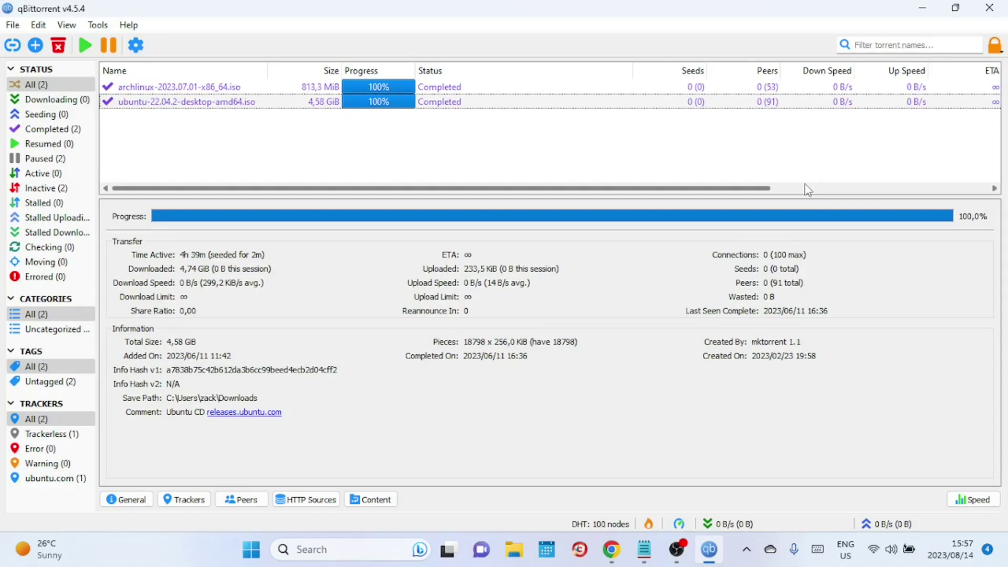
Step: Open Tools > Options at the Connection page and keep the peer protocol as TCP and µTP
left_click(98, 25)
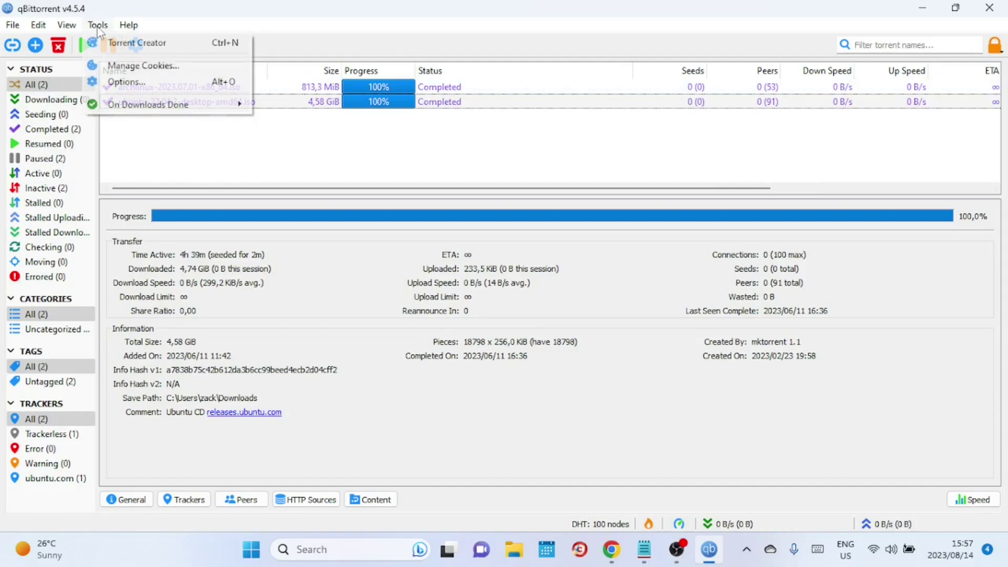
left_click(125, 83)
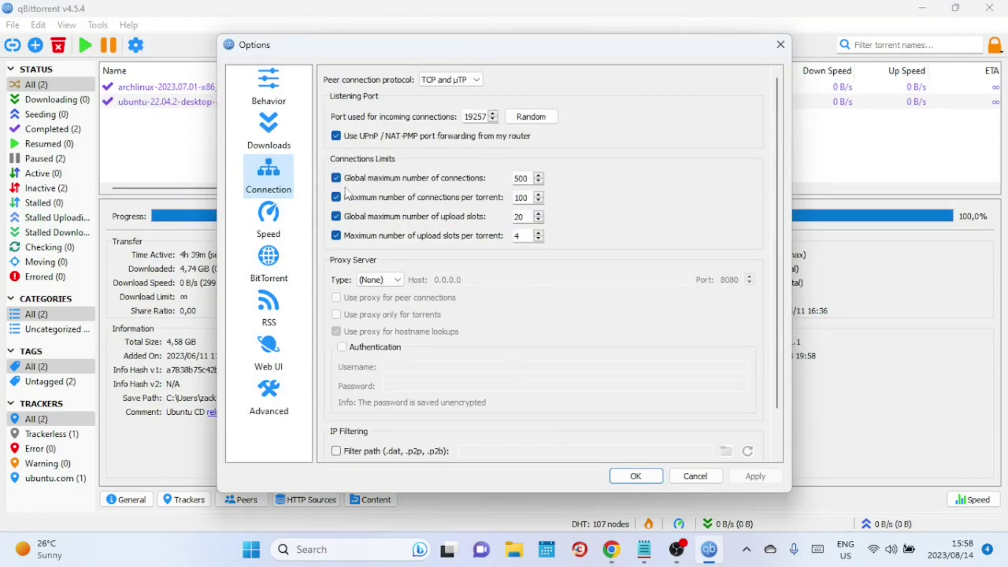
left_click(478, 80)
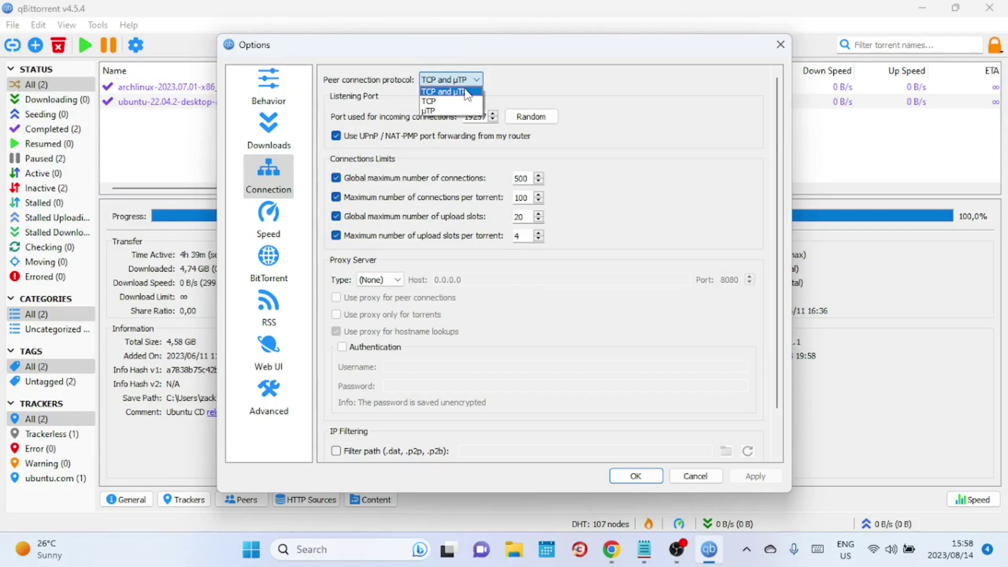
left_click(466, 93)
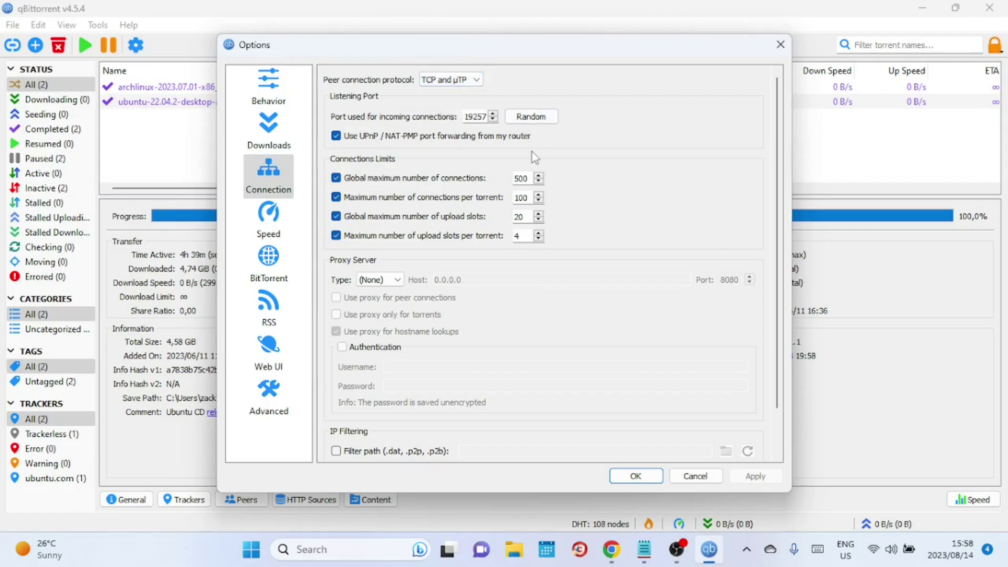
Step: Randomize the incoming-connections listening port until it reads 54784
left_click(541, 120)
left_click(540, 121)
left_click(540, 121)
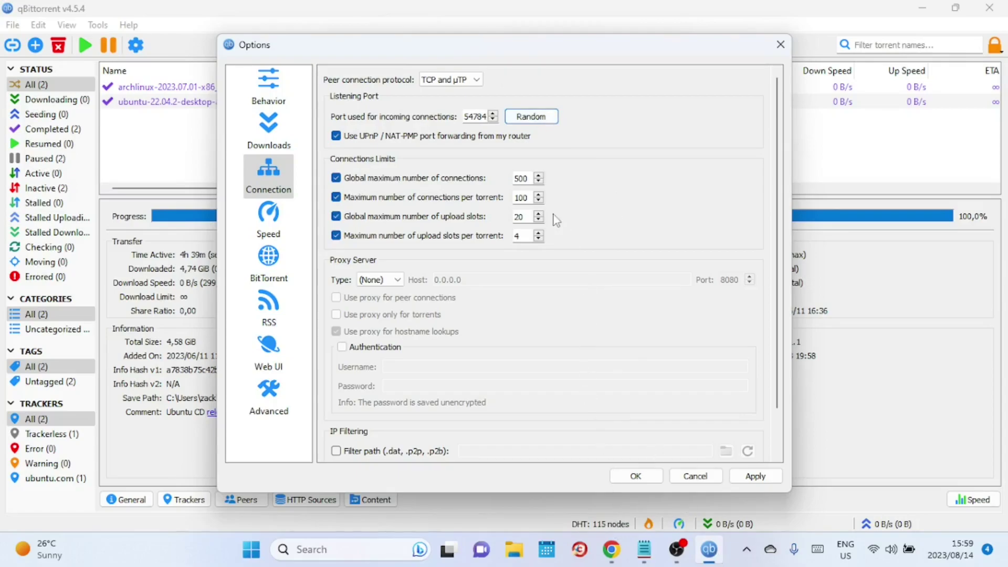
left_click_drag(464, 117, 491, 119)
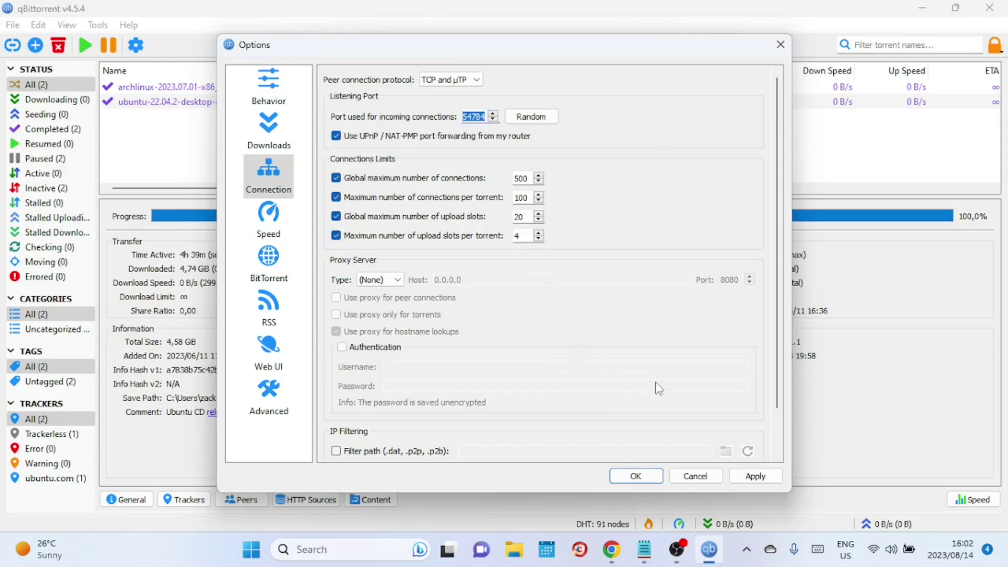
Step: Review the connection limit fields: global maximum 500, per torrent 100, upload slots 20 and 4
left_click(521, 178)
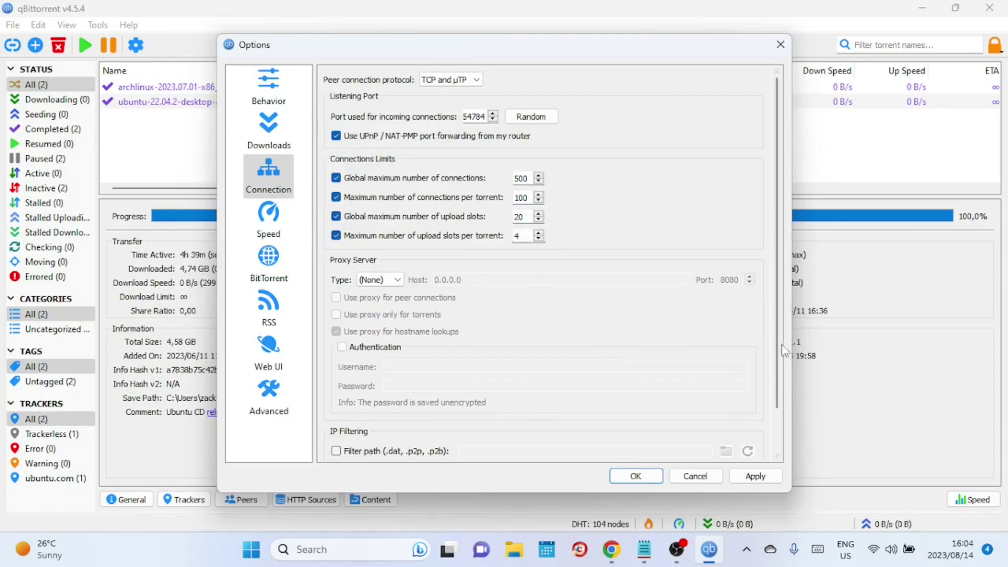
scroll(779, 354, "down", 3)
scroll(777, 291, "up", 3)
left_click(529, 216)
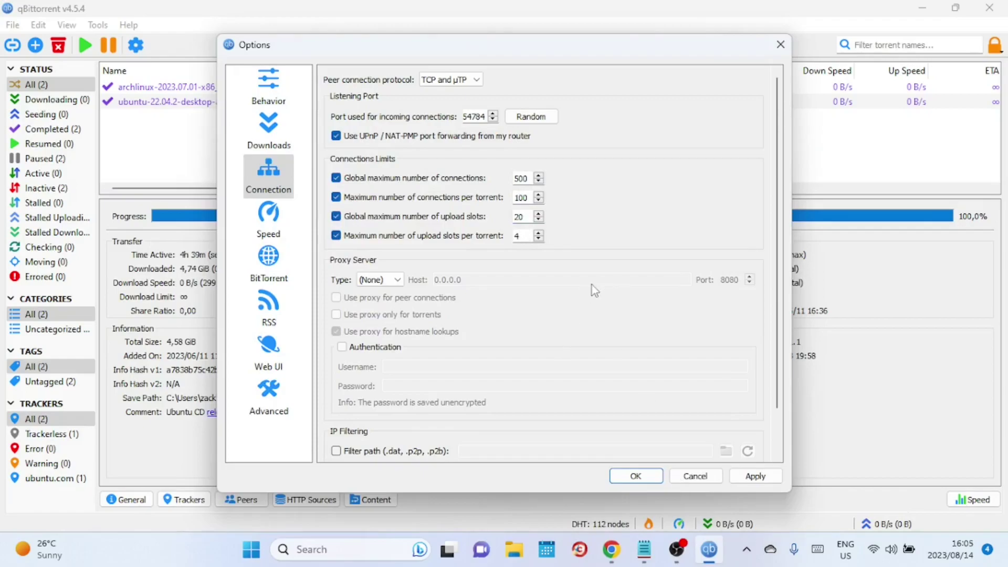
Step: On the Speed page, set alternative upload and download limits to ∞, apply, and go to BitTorrent
left_click(282, 234)
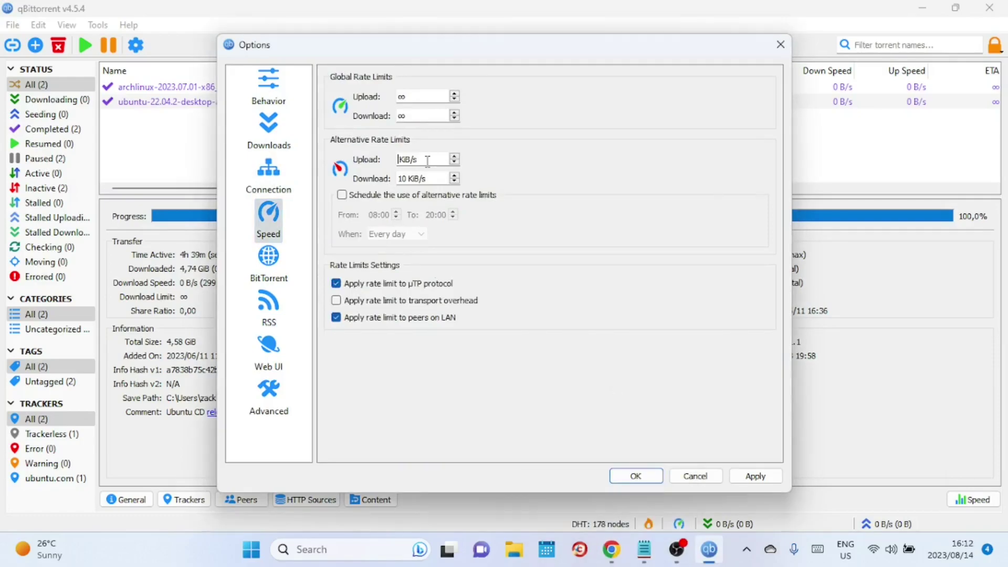
left_click(454, 163)
left_click(454, 182)
left_click(454, 182)
left_click(454, 182)
left_click(454, 182)
left_click(454, 182)
left_click(454, 181)
left_click(755, 476)
left_click(268, 262)
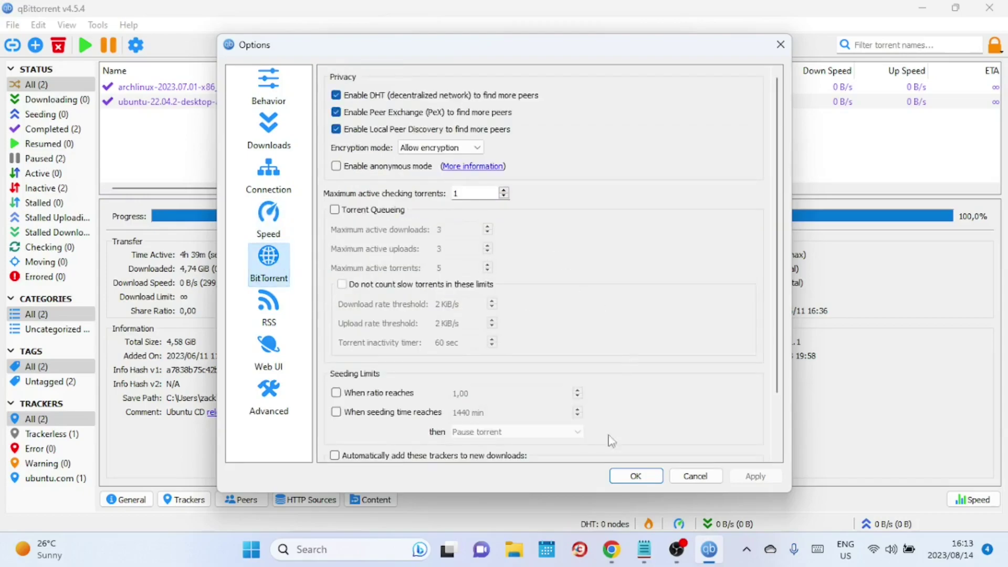
Step: Tick Enable anonymous mode and Torrent Queueing, keeping active downloads 3, uploads 3 and torrents 5
left_click(339, 165)
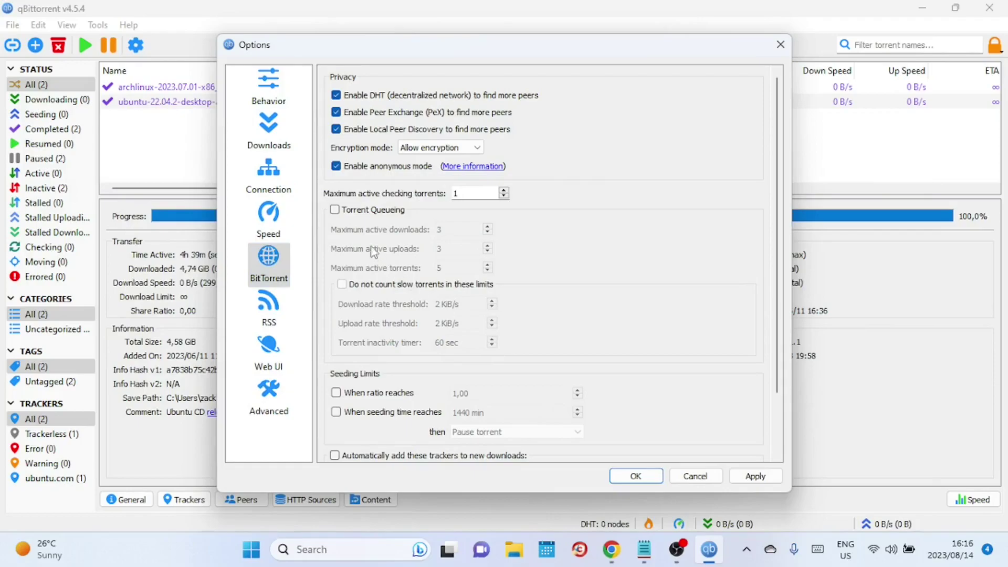
left_click(335, 211)
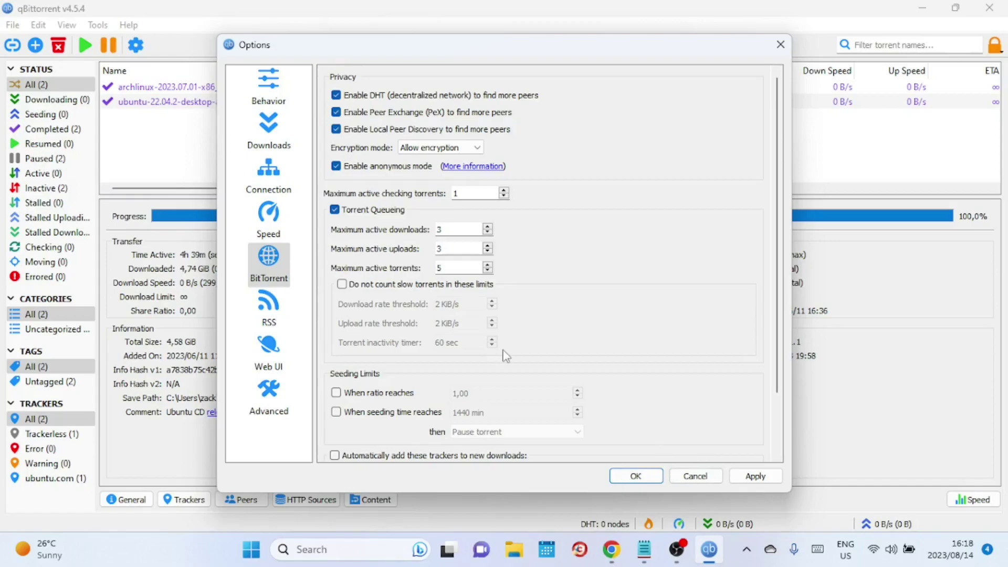
Step: Don't count slow torrents, with 10 KiB/s download and upload thresholds, and tick Automatically add these trackers
left_click(451, 229)
left_click(344, 286)
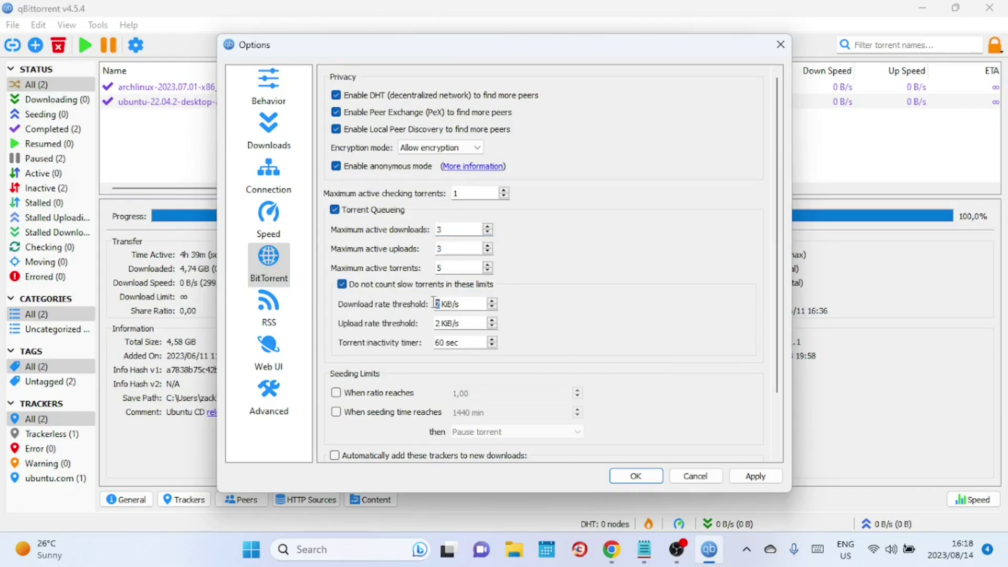
type("10")
double_click(436, 324)
type("10")
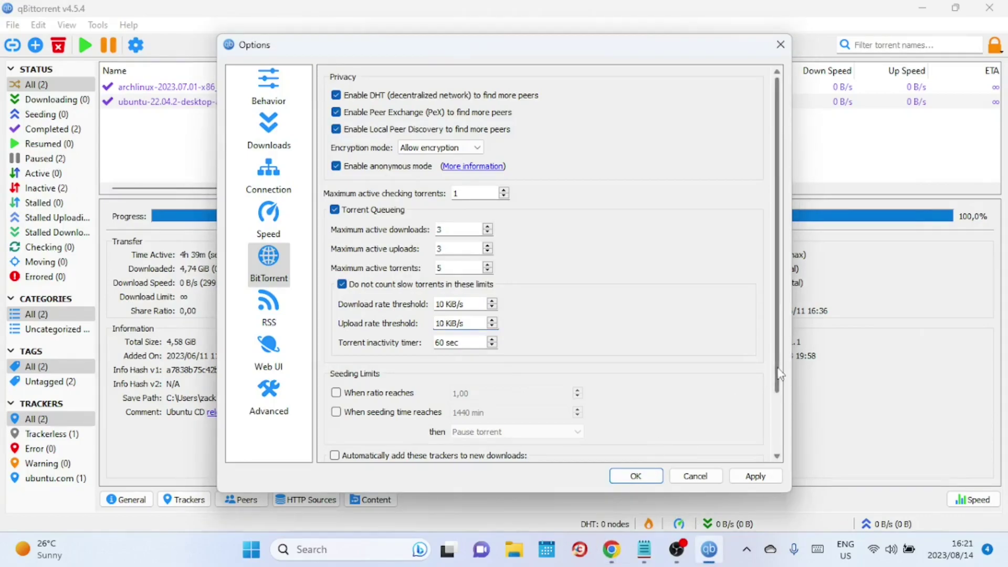
scroll(776, 453, "down", 2)
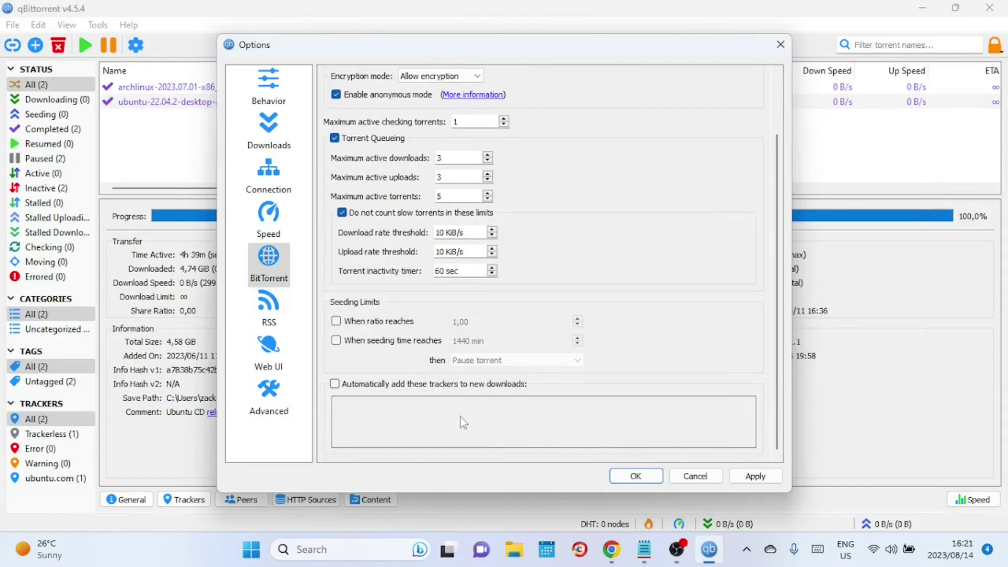
left_click(336, 384)
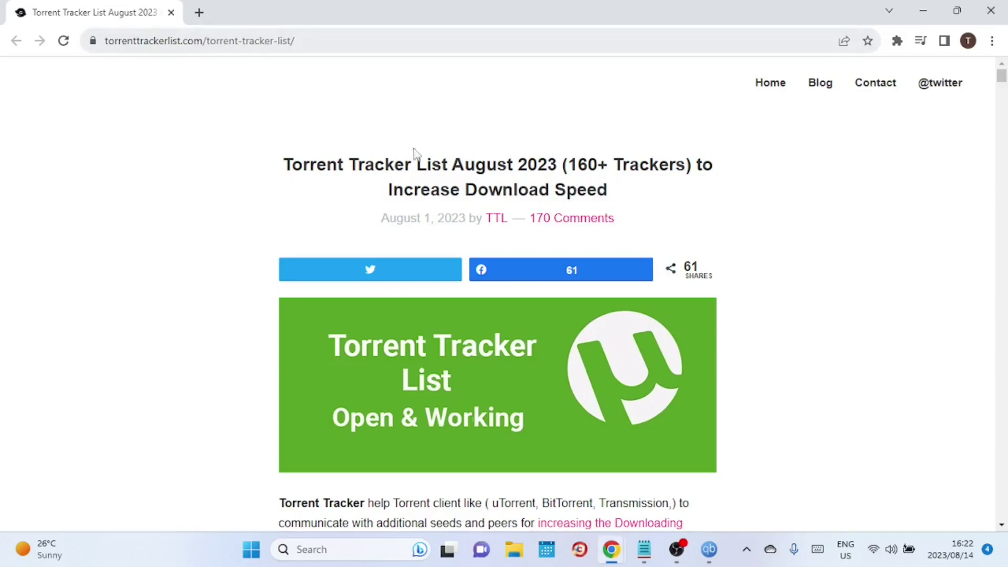
Step: Select and copy the udp tracker address block in Chrome, then switch back to qBittorrent
left_click_drag(1002, 76, 1003, 83)
scroll(1003, 83, "down", 6)
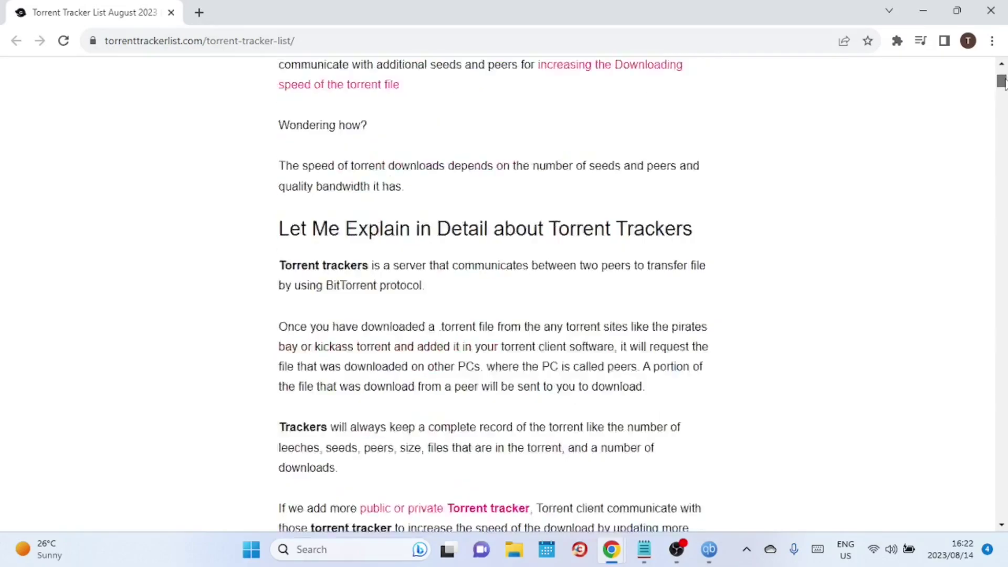
left_click_drag(1003, 84, 1003, 90)
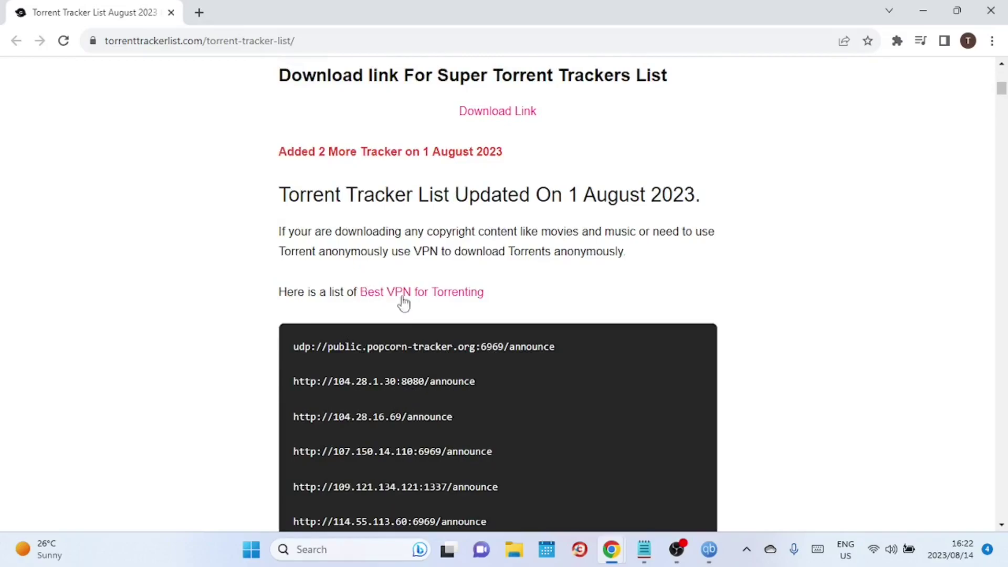
left_click_drag(291, 341, 473, 546)
left_click(388, 178)
scroll(388, 178, "down", 10)
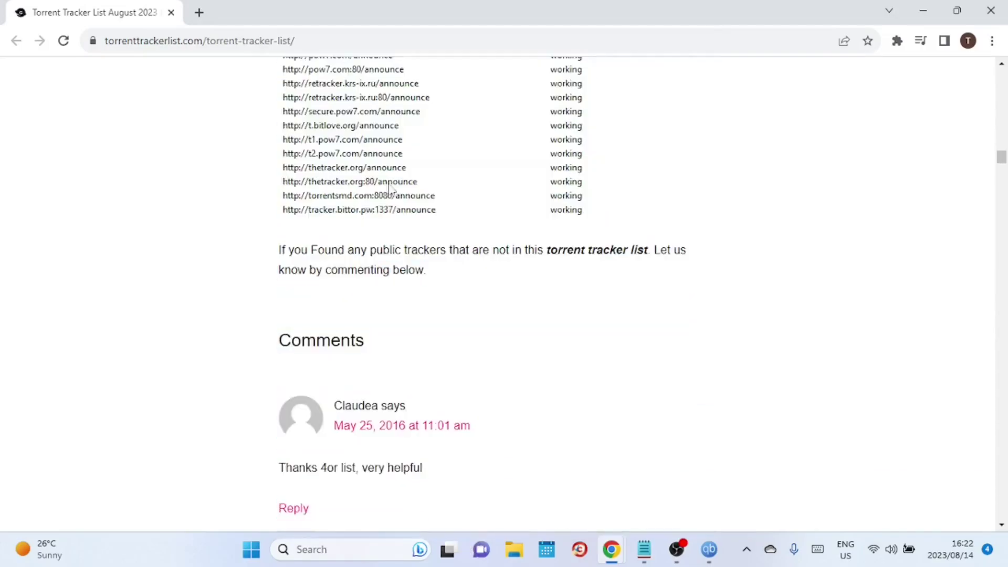
scroll(396, 90, "up", 10)
left_click_drag(294, 59, 482, 274)
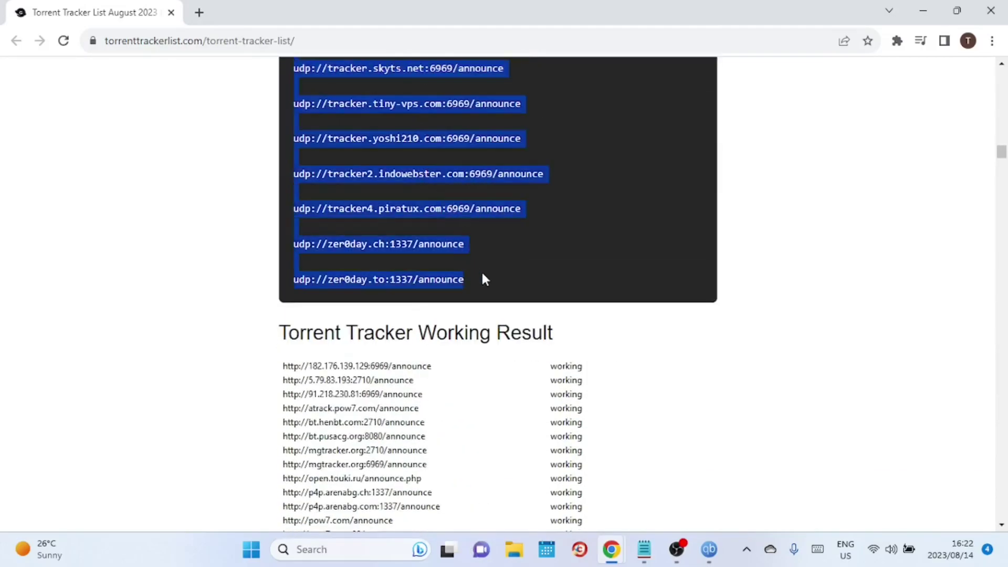
right_click(450, 280)
left_click(469, 295)
left_click(706, 546)
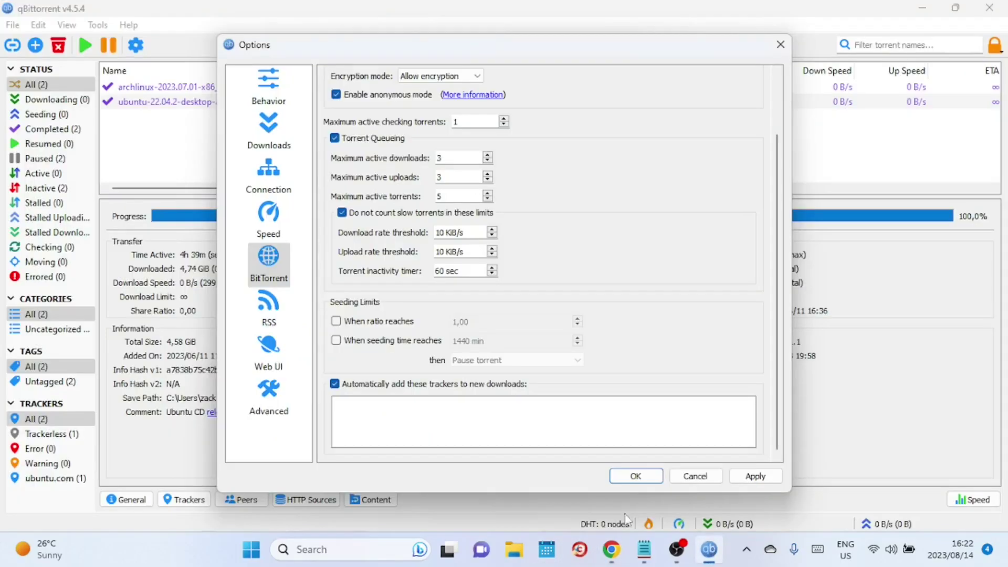
Step: Paste the udp tracker list into the 'Automatically add these trackers' box and apply
left_click(385, 416)
key("ctrl+v")
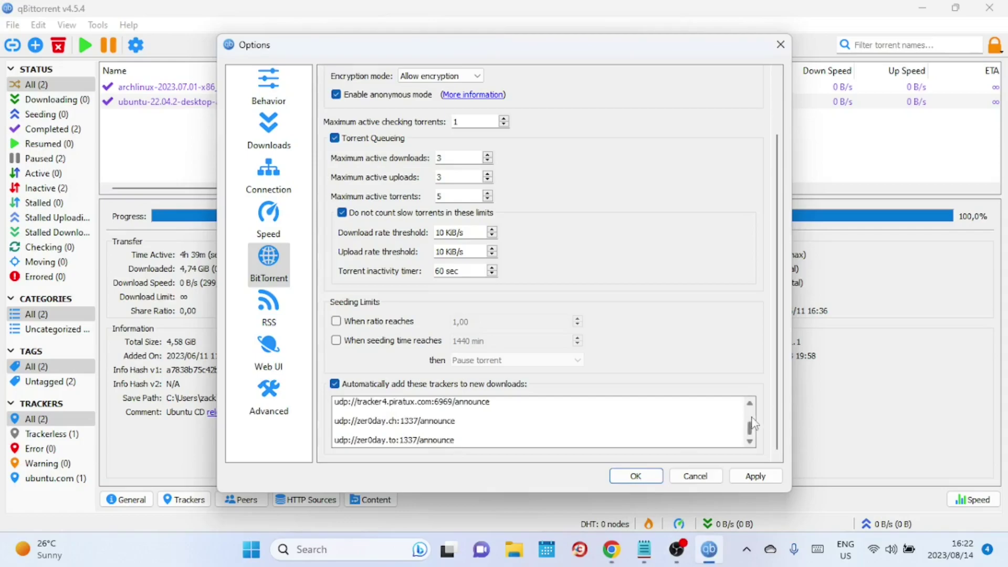
left_click_drag(750, 428, 751, 409)
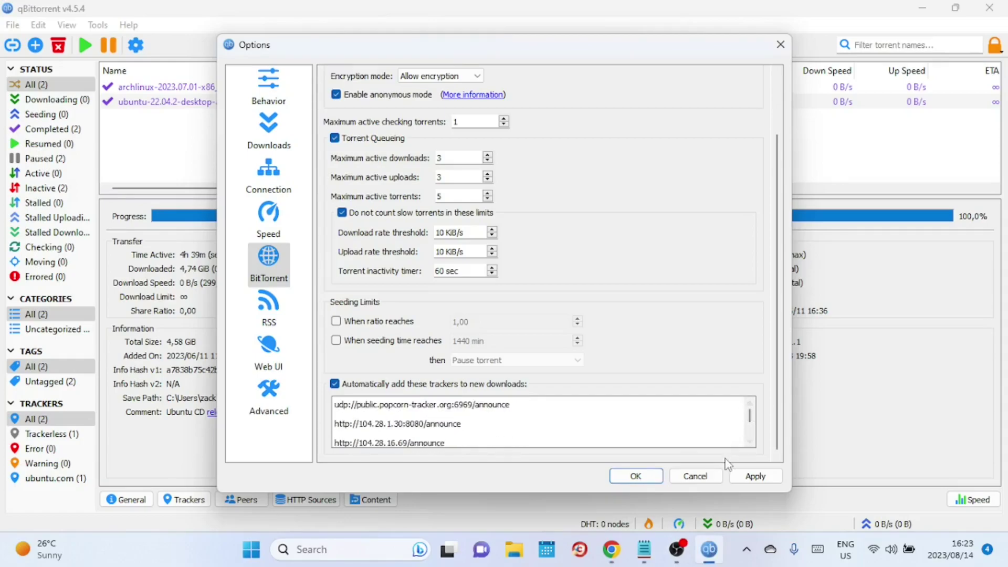
left_click(755, 476)
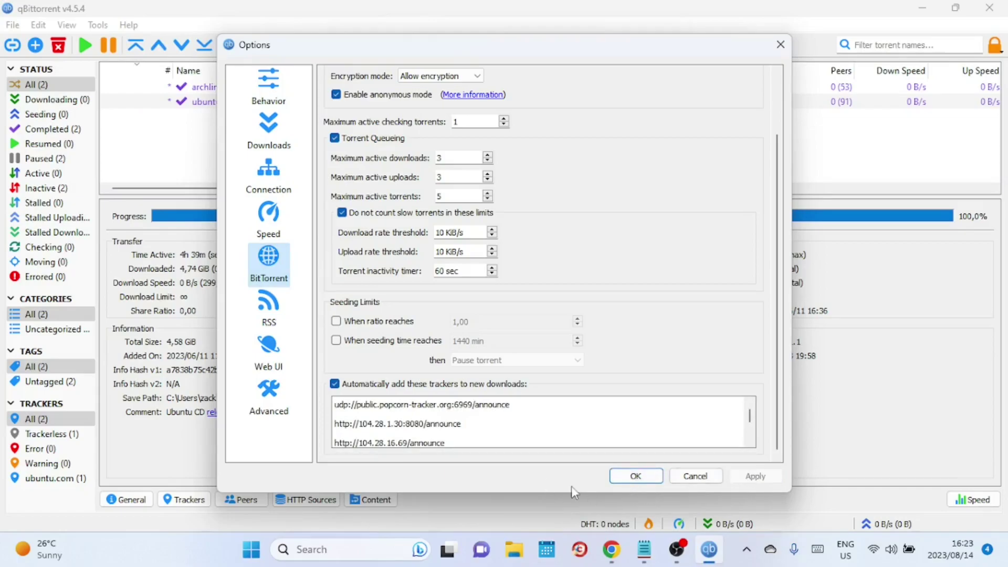
Step: In Advanced settings, change Max concurrent HTTP announces from 50 to 300 and apply
left_click(269, 396)
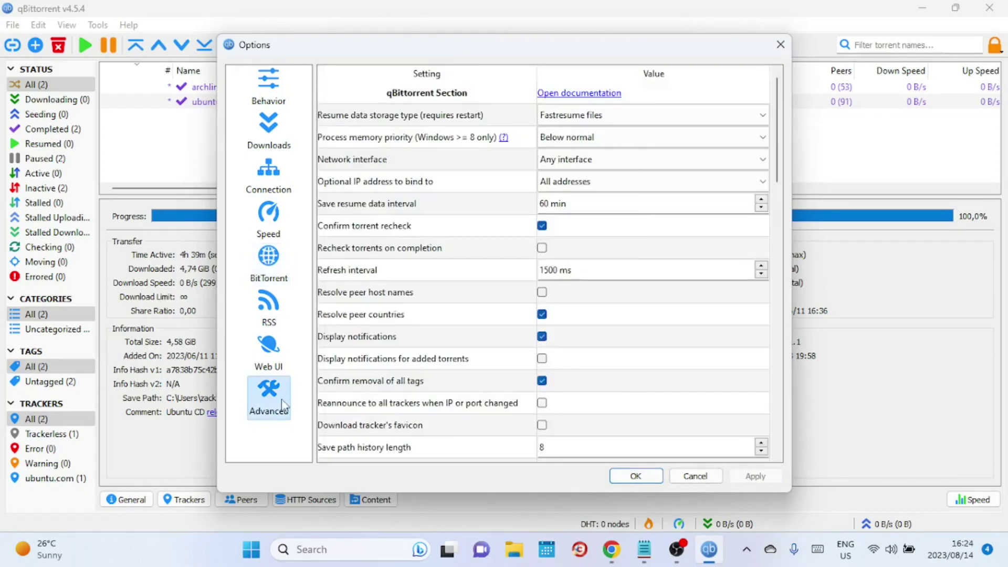
scroll(777, 247, "down", 5)
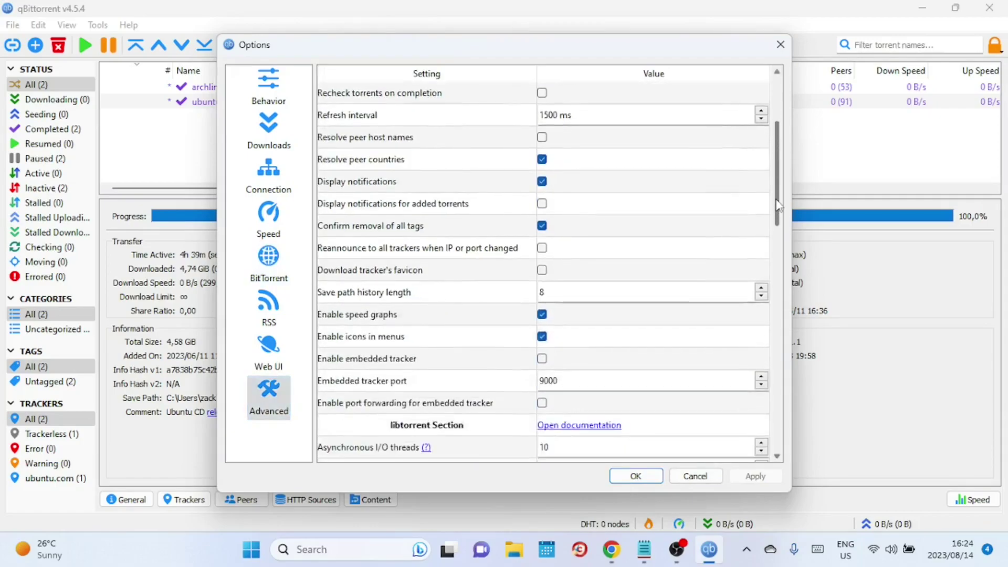
left_click_drag(778, 248, 782, 387)
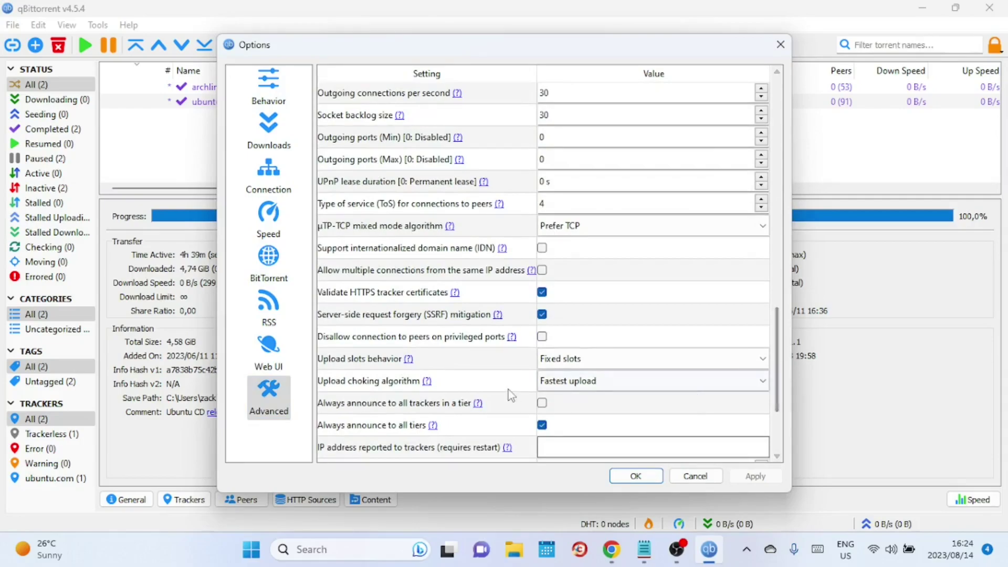
scroll(563, 322, "down", 2)
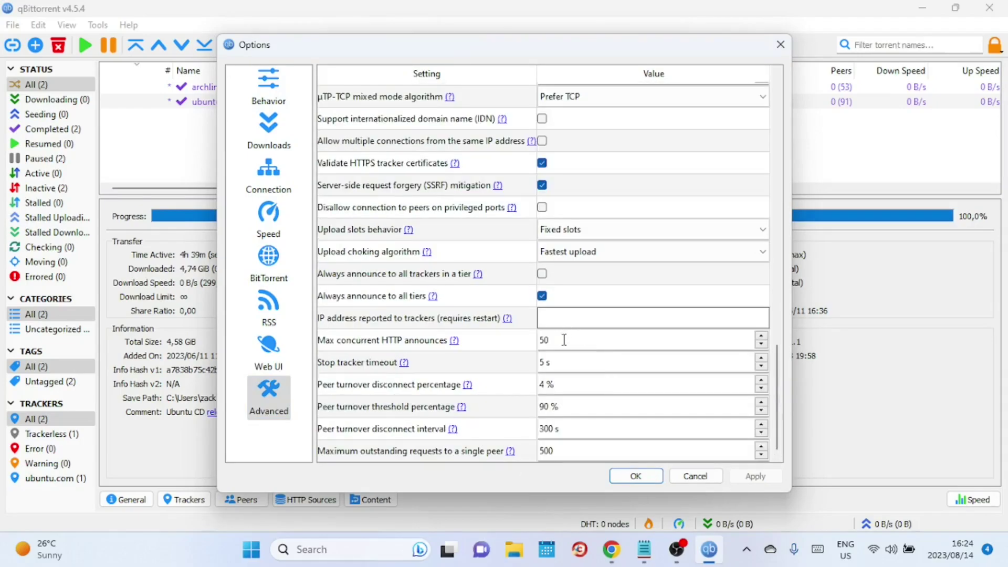
double_click(555, 336)
key("BackSpace")
left_click(754, 475)
Step: Review the BitTorrent, Speed, Connection and Downloads pages, then confirm the options with OK
left_click(278, 275)
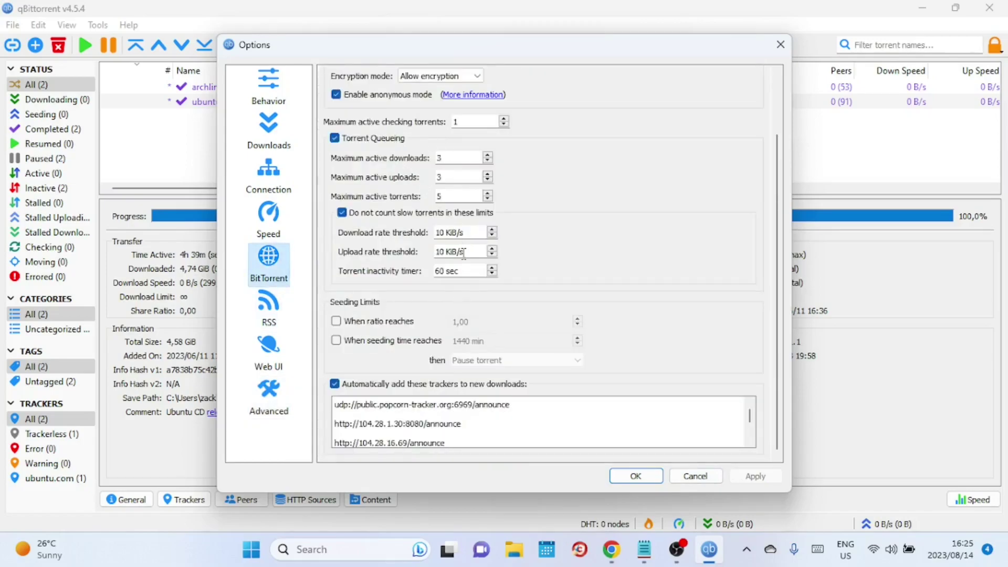
left_click_drag(777, 190, 779, 134)
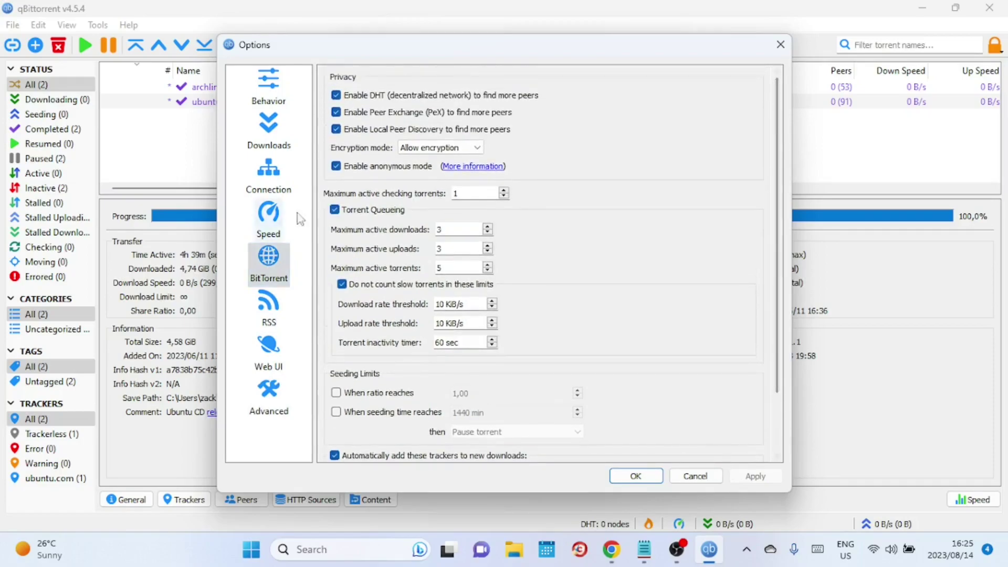
left_click(269, 220)
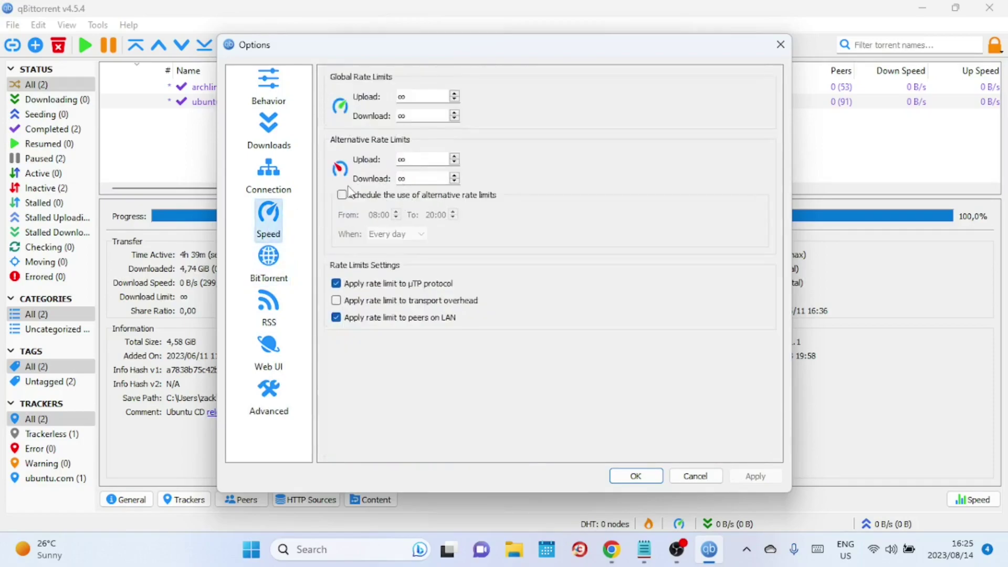
left_click(276, 184)
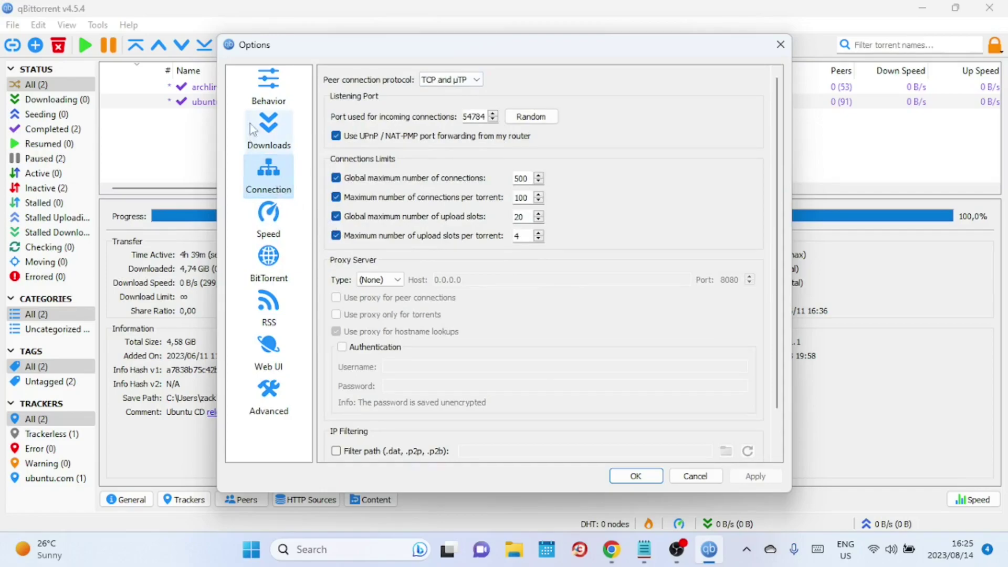
left_click(262, 130)
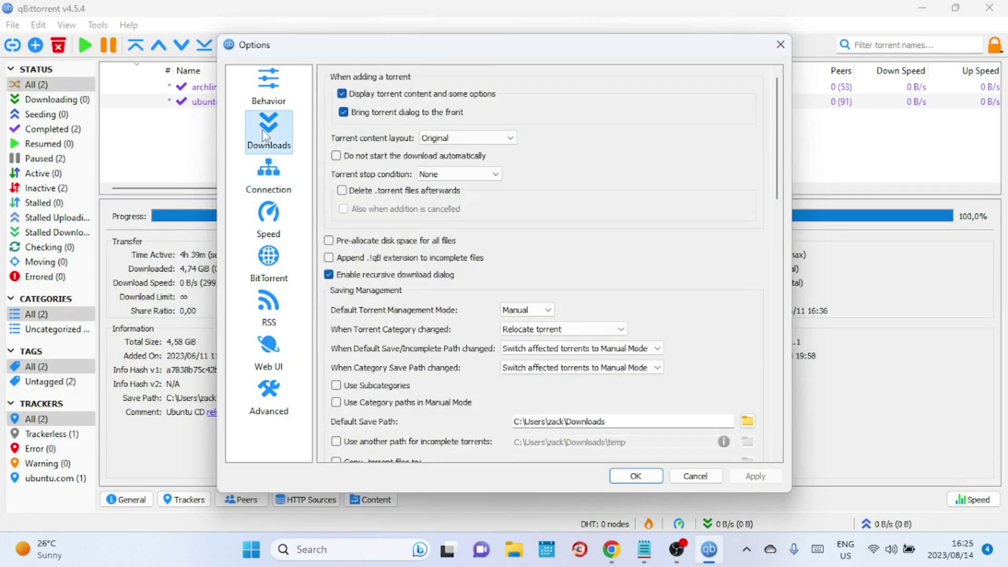
left_click(269, 176)
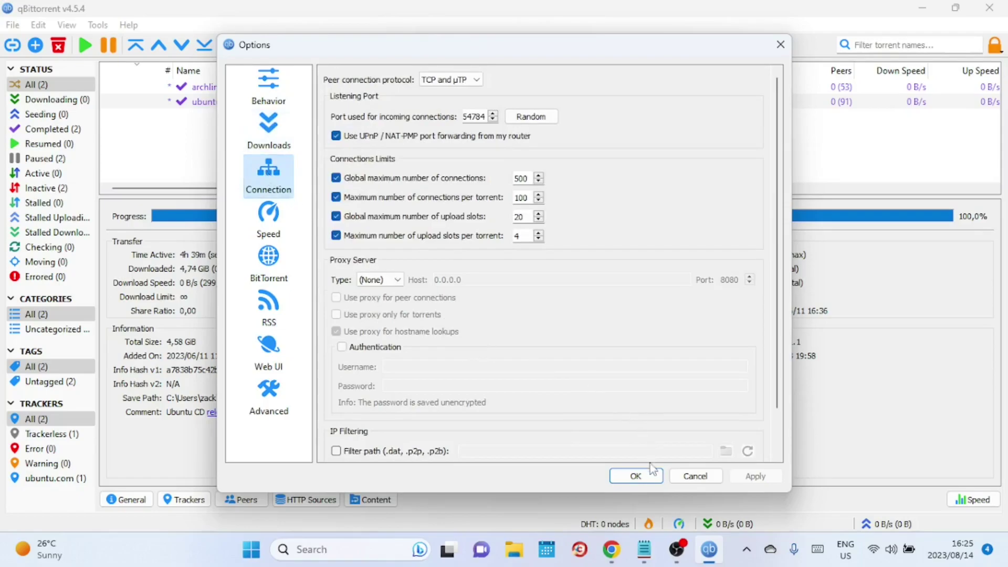
mouse_move(643, 549)
left_click(635, 476)
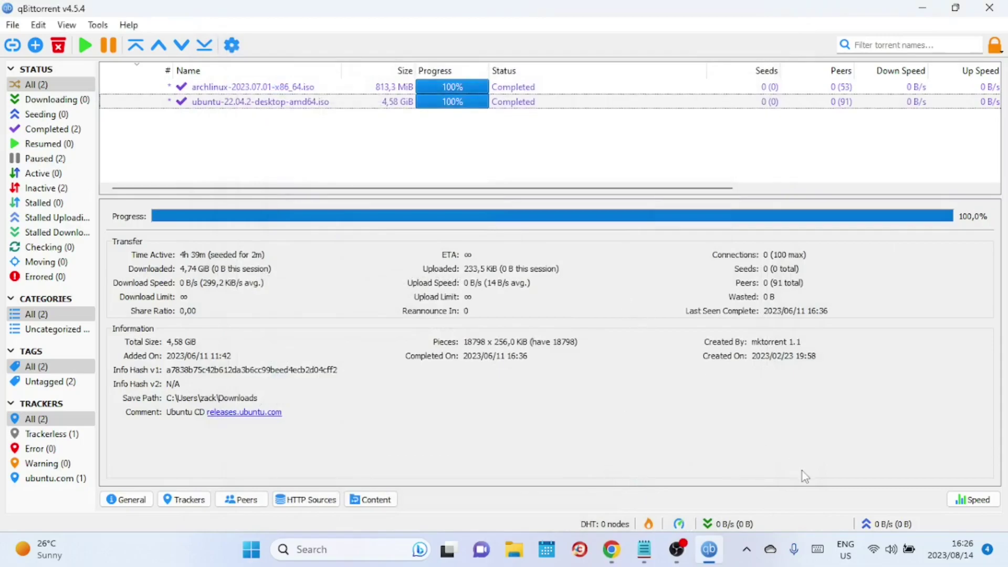